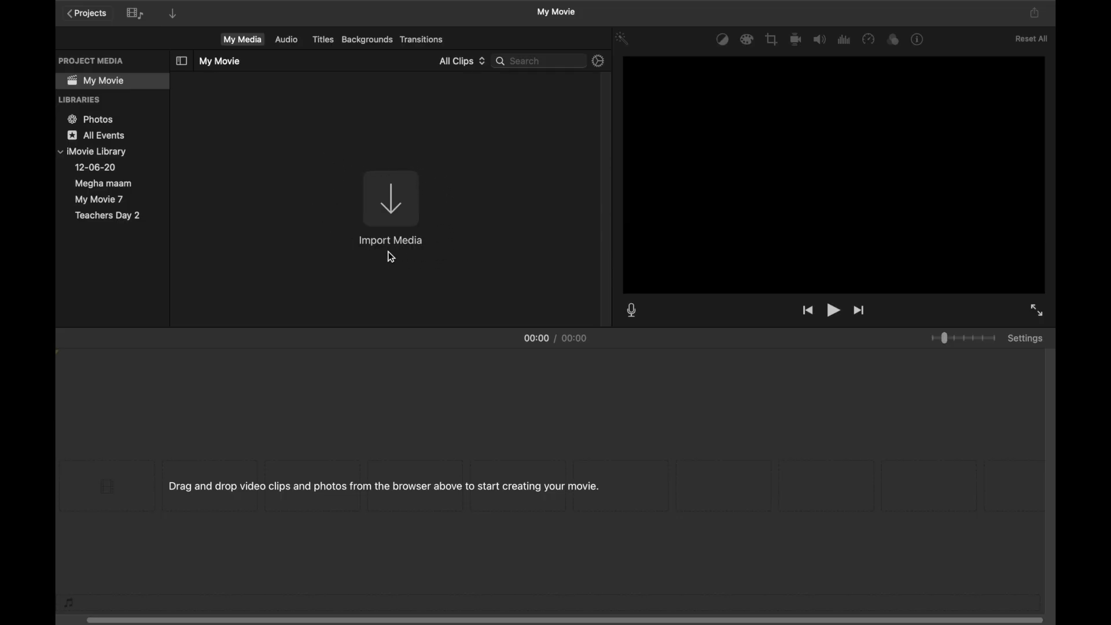
- Import the audio files NH 62 3 to NH 62 6, the No Copyright Subscribe movie and the three screen recordings
click(392, 189)
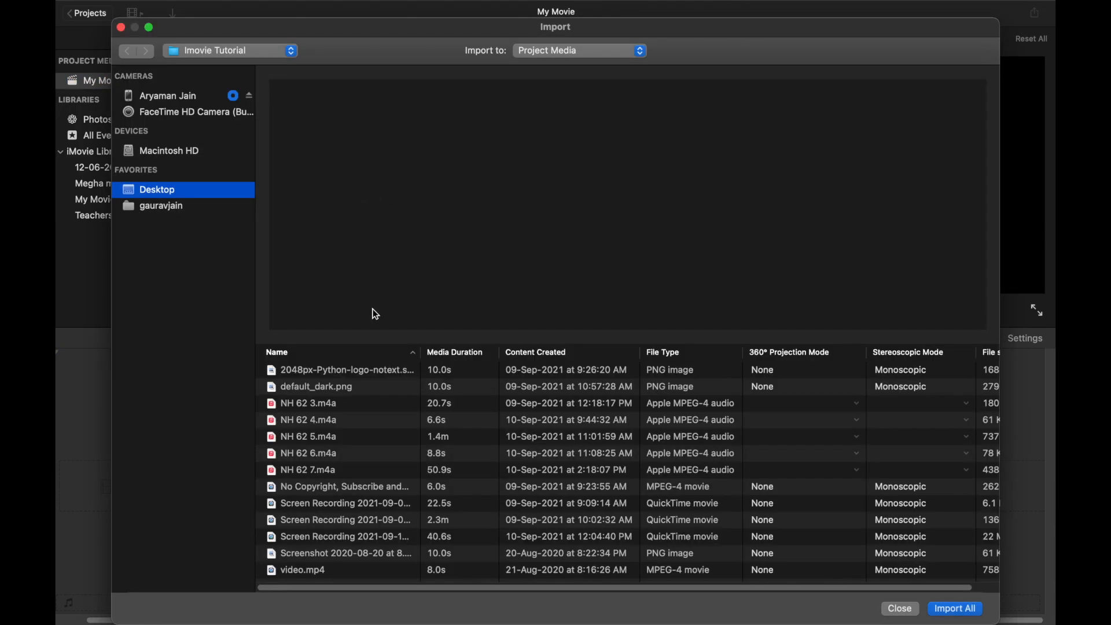
click(305, 404)
super+click(294, 419)
super+click(296, 423)
super+click(309, 425)
super+click(307, 438)
super+click(309, 453)
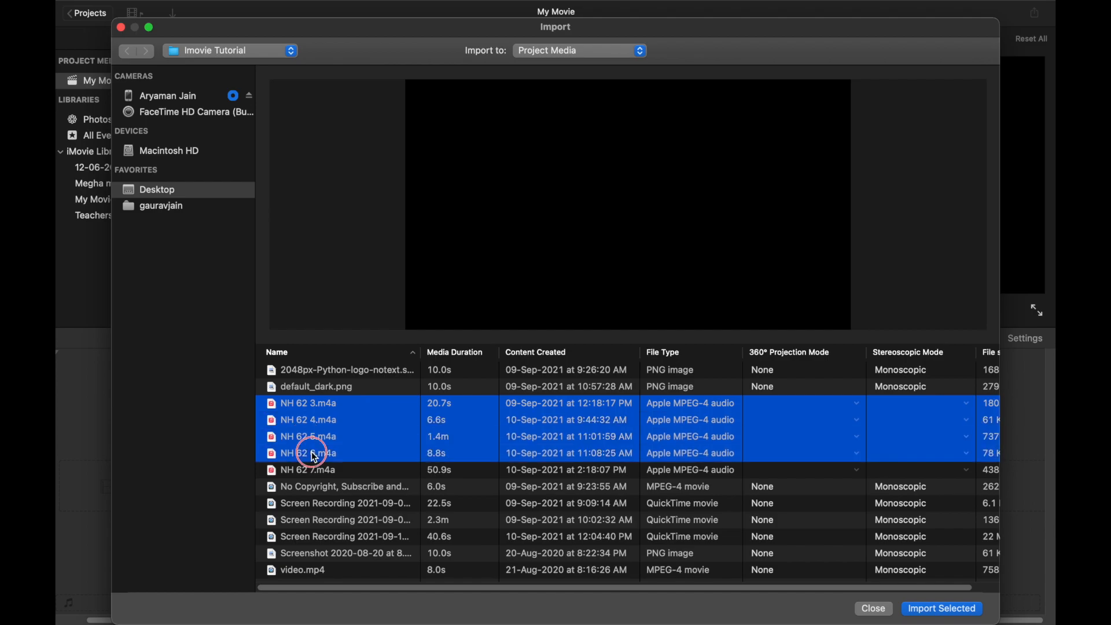
super+click(314, 487)
super+click(315, 506)
super+click(311, 521)
super+click(308, 537)
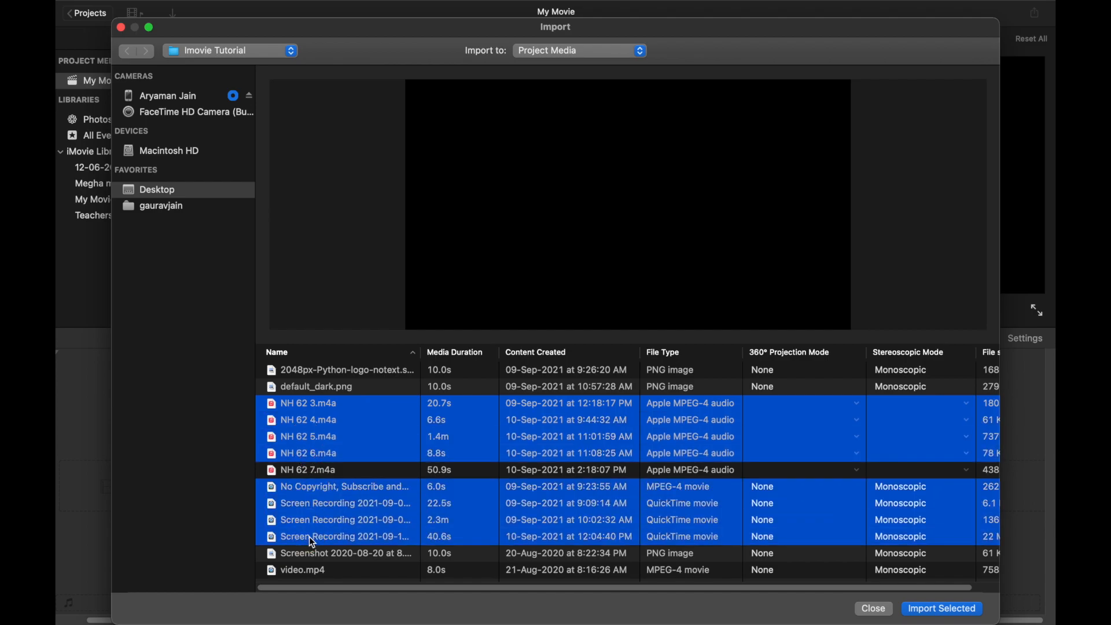
click(939, 613)
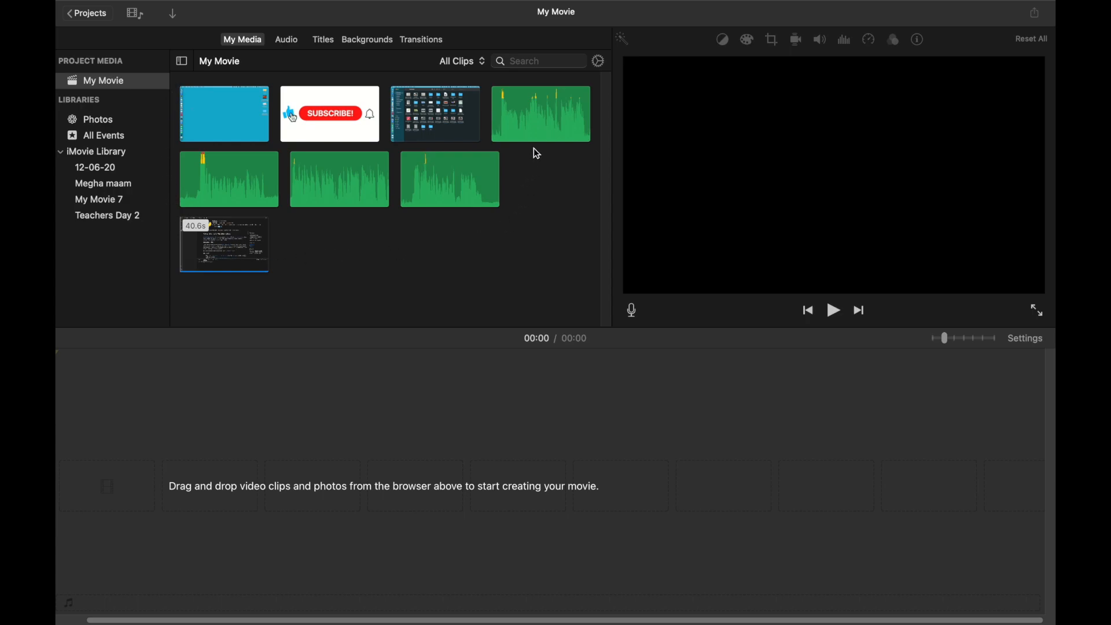
- Place the 22.5 s blue desktop recording at the timeline's start, followed by the 2.3 min screen recording
drag(225, 107, 99, 485)
click(249, 117)
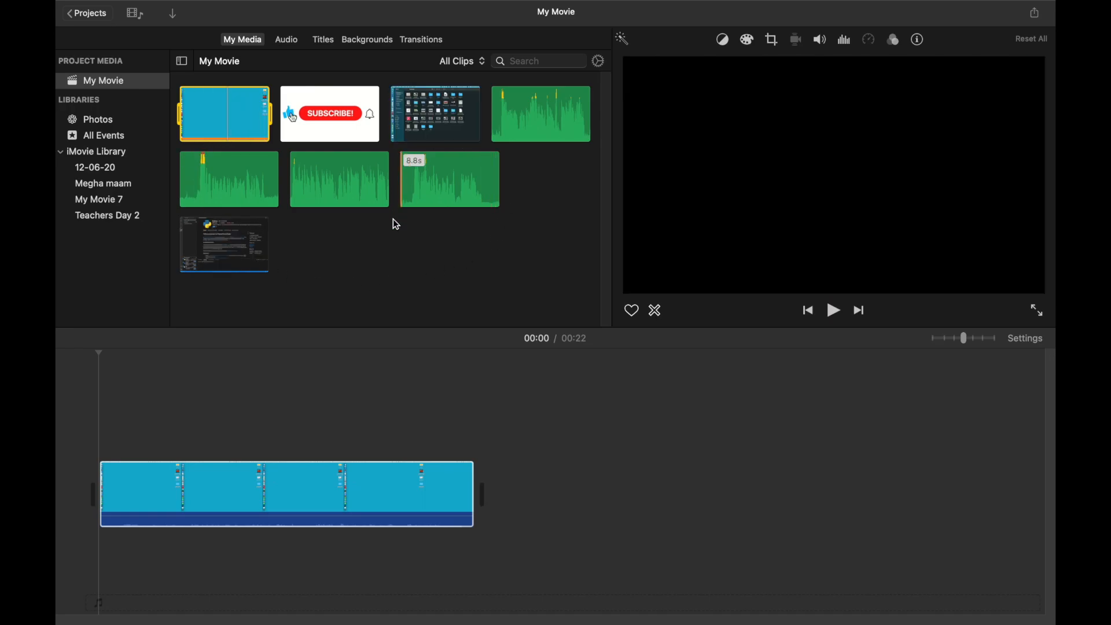
drag(425, 112, 496, 464)
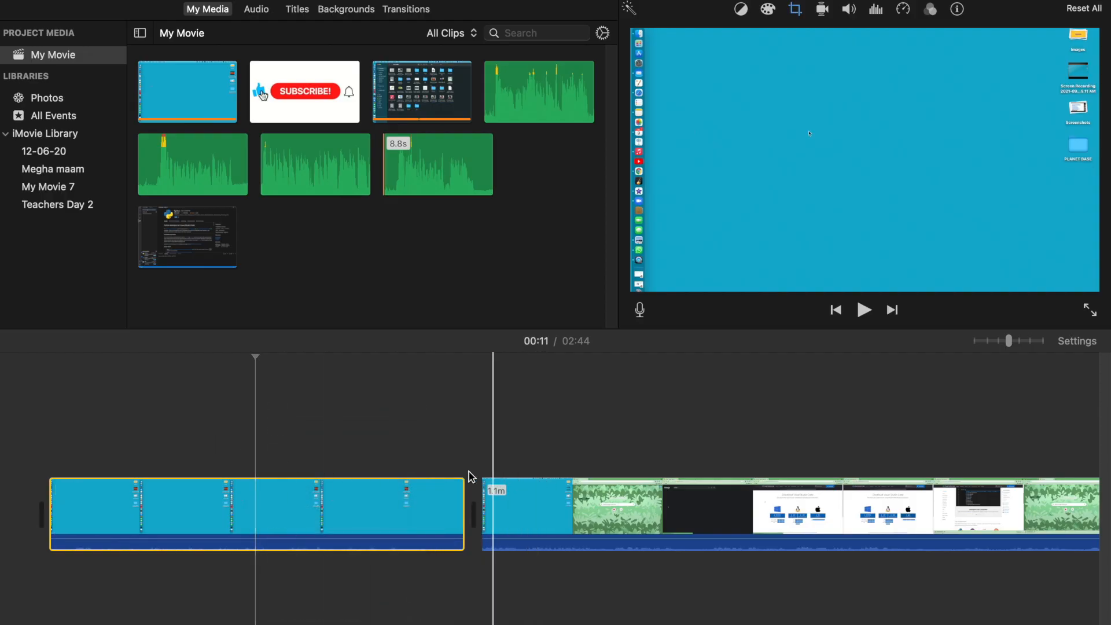
- Try to split the first timeline clip at the playhead position, 00:11
click(258, 506)
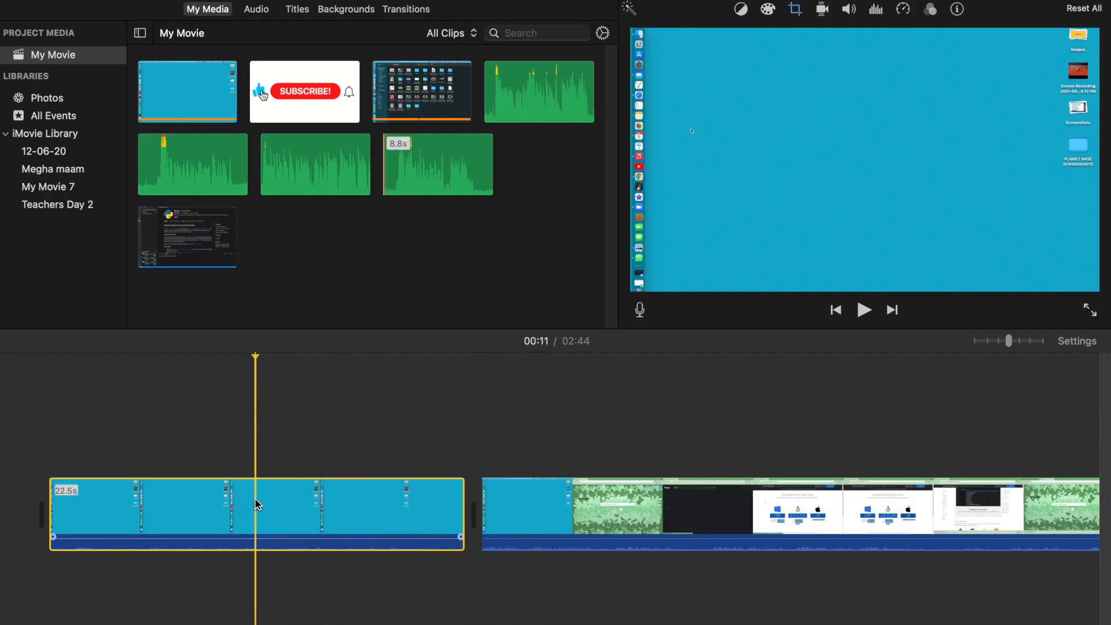
right_click(256, 505)
click(340, 499)
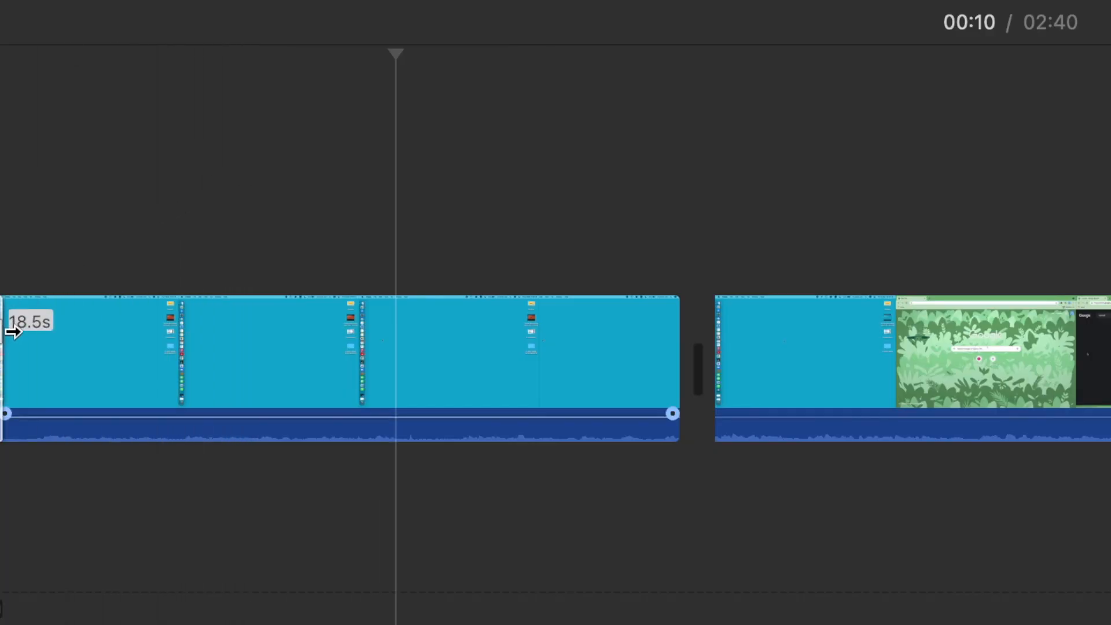
- Trim the first timeline clip's start until 13.2 s remains, and cut about 3 s from its end
drag(12, 331, 195, 346)
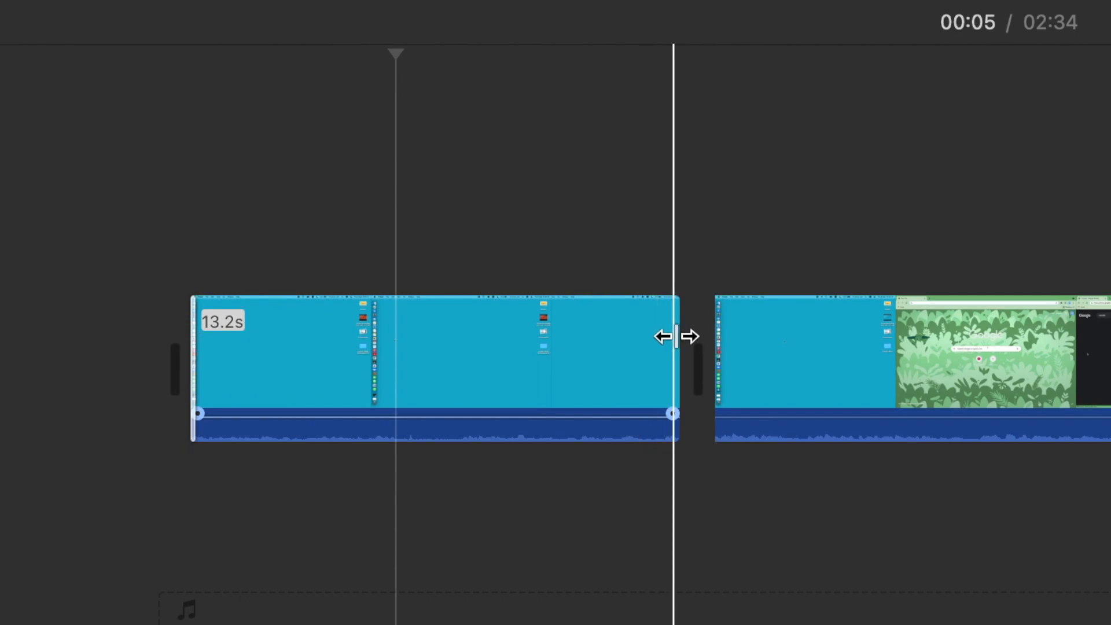
click(675, 337)
drag(675, 336, 562, 341)
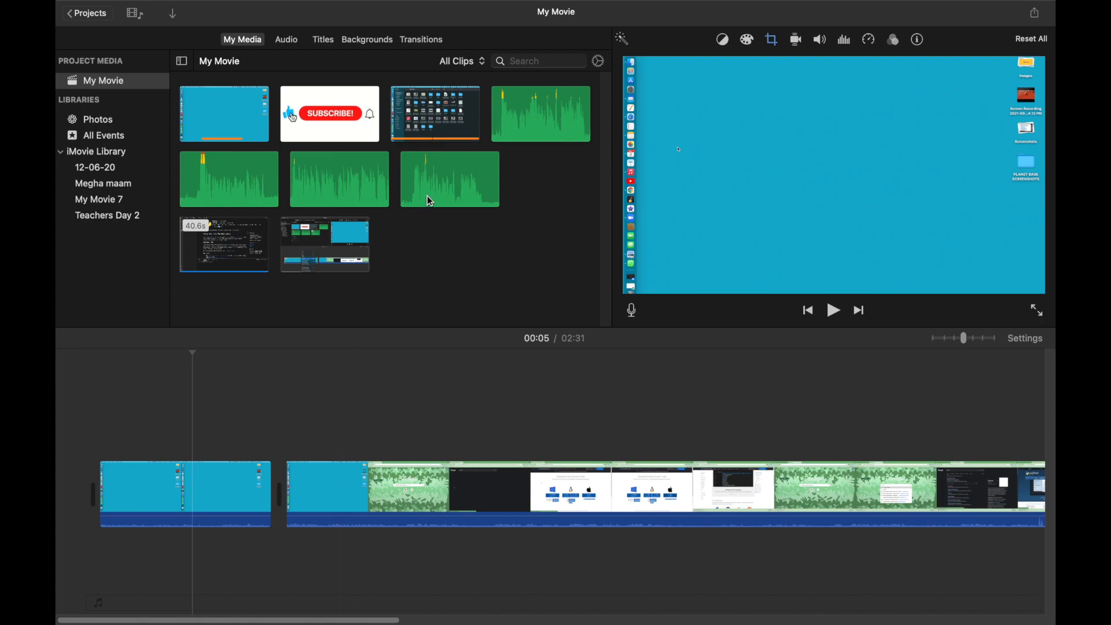
- Add the NH 62 6 audio beneath the first video clip and align it with that clip's start
drag(444, 179, 104, 568)
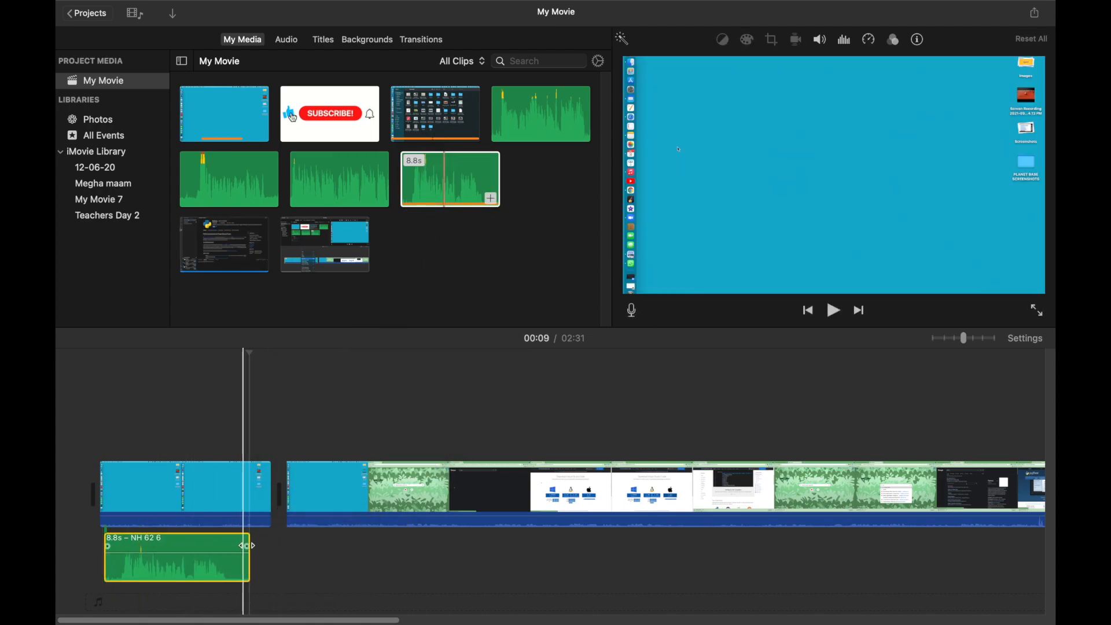
drag(138, 558, 134, 559)
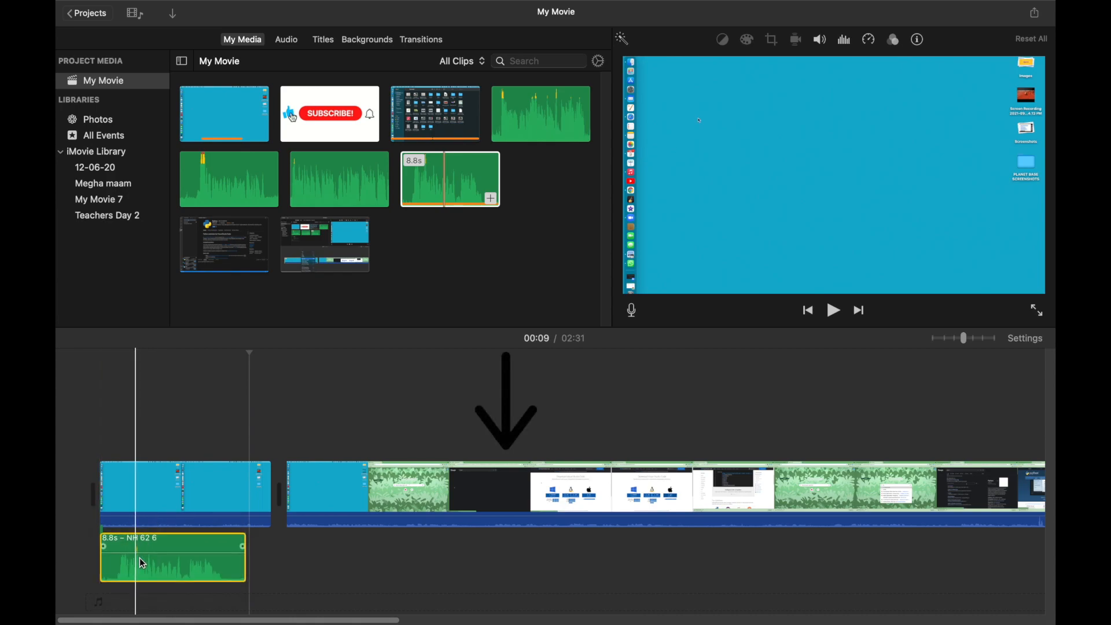
drag(301, 434, 454, 510)
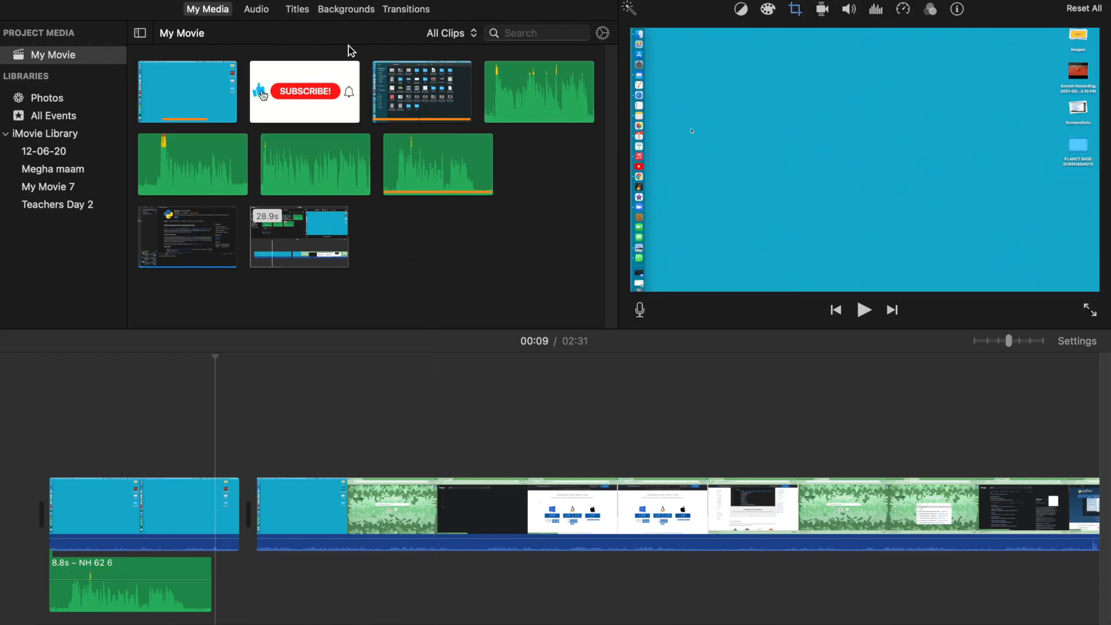
- Look through the built-in sound effects available for the movie
click(257, 10)
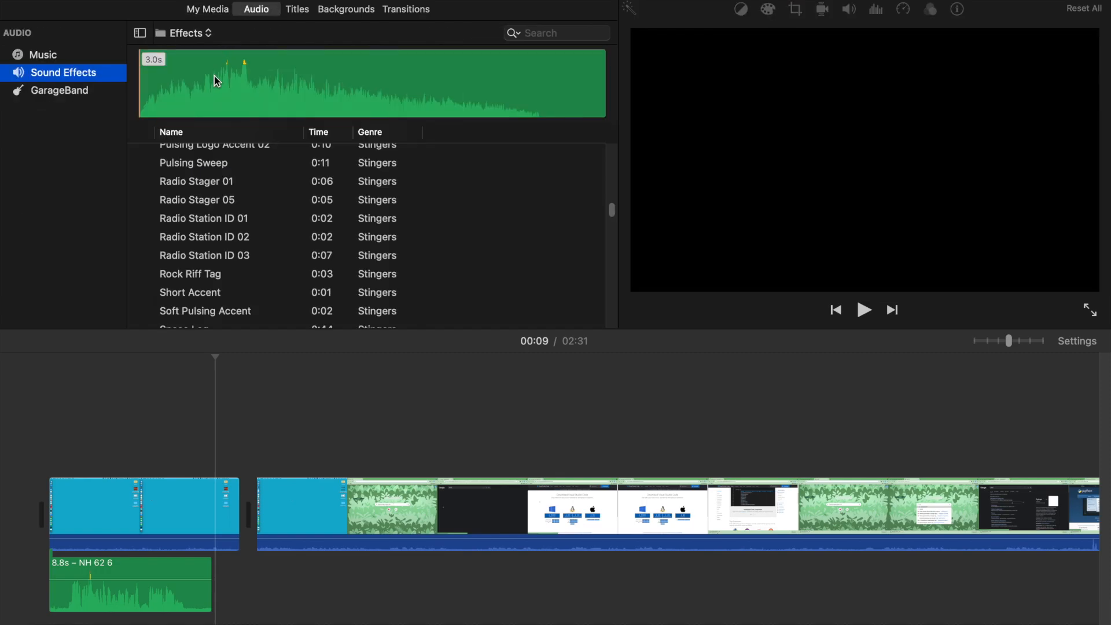
scroll(261, 209, down, 5)
scroll(277, 217, up, 10)
scroll(277, 217, down, 10)
scroll(276, 217, up, 10)
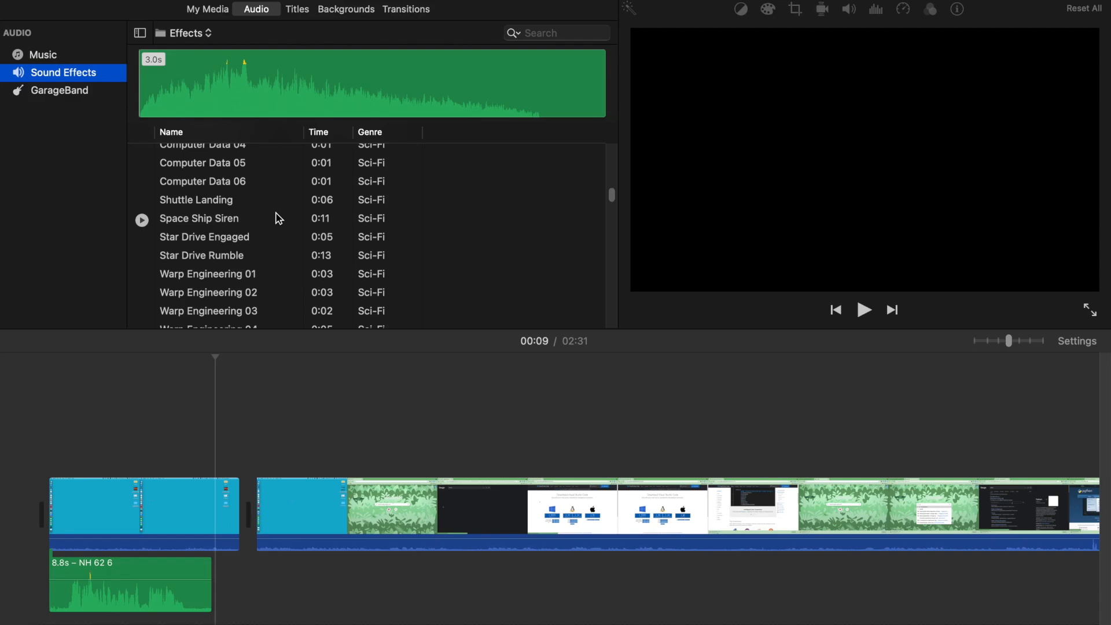
scroll(277, 217, down, 5)
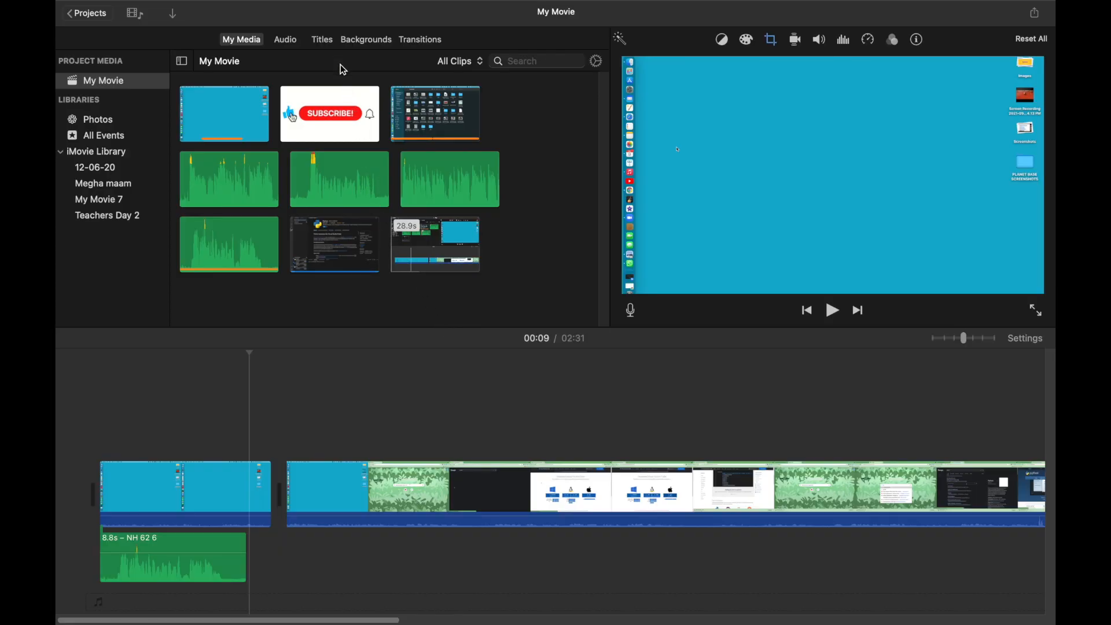
- Add an Expand title above the start of the second clip and set its font to American Typewriter Bold
click(322, 40)
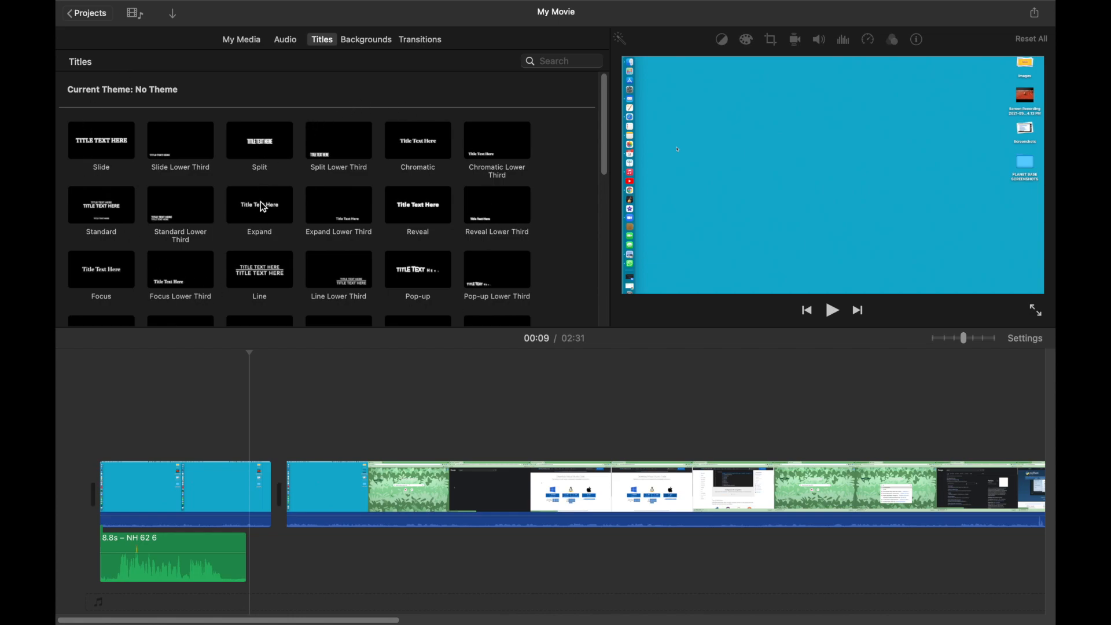
drag(262, 206, 298, 447)
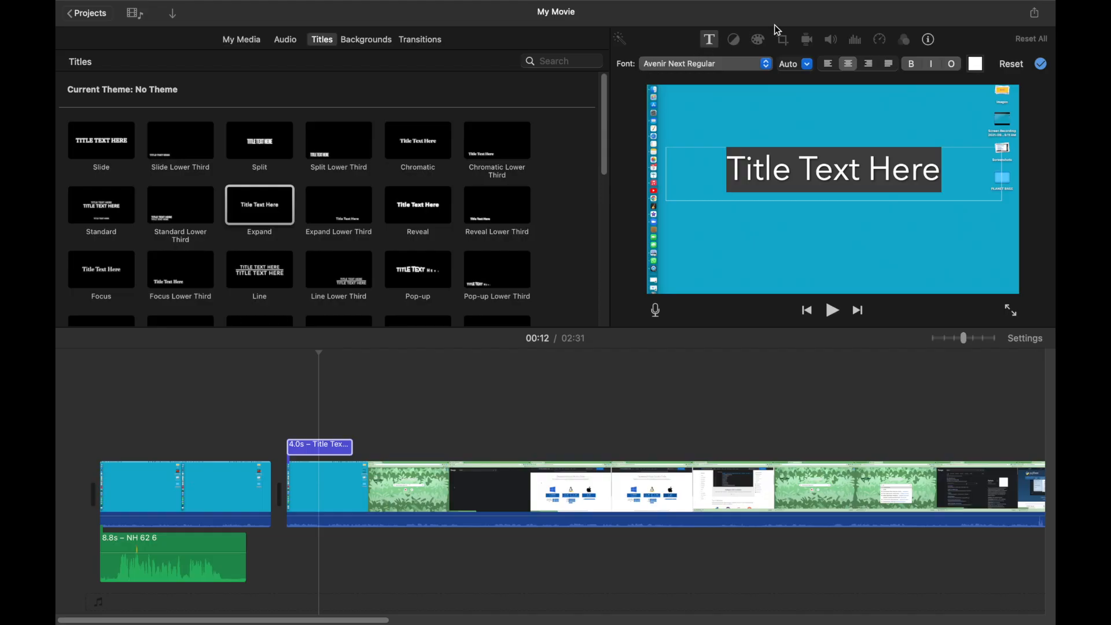
click(710, 43)
click(710, 42)
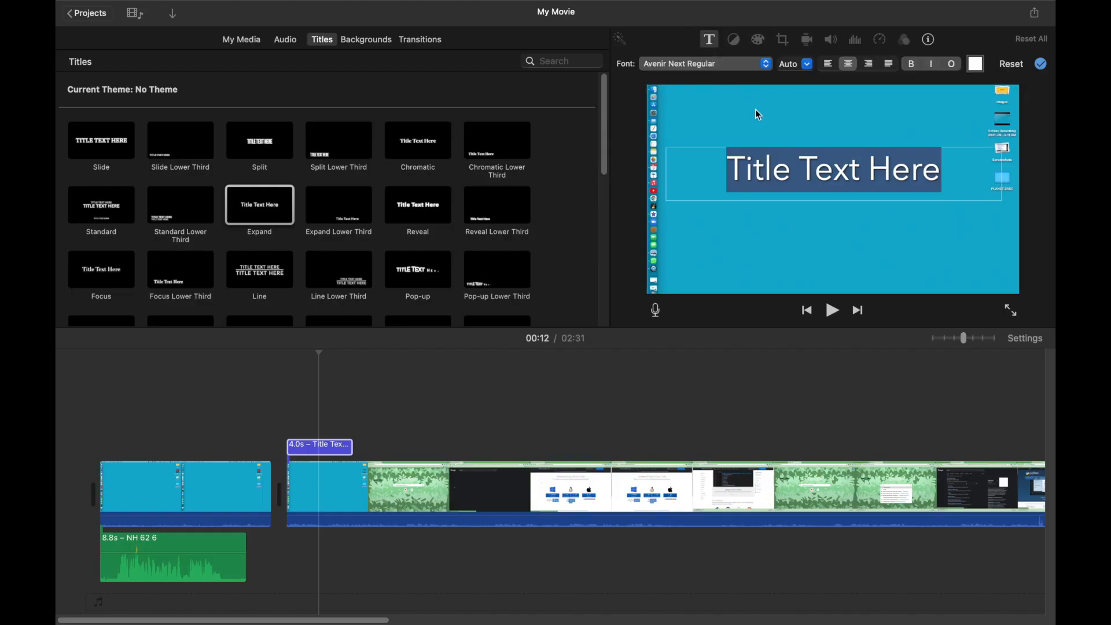
triple_click(791, 168)
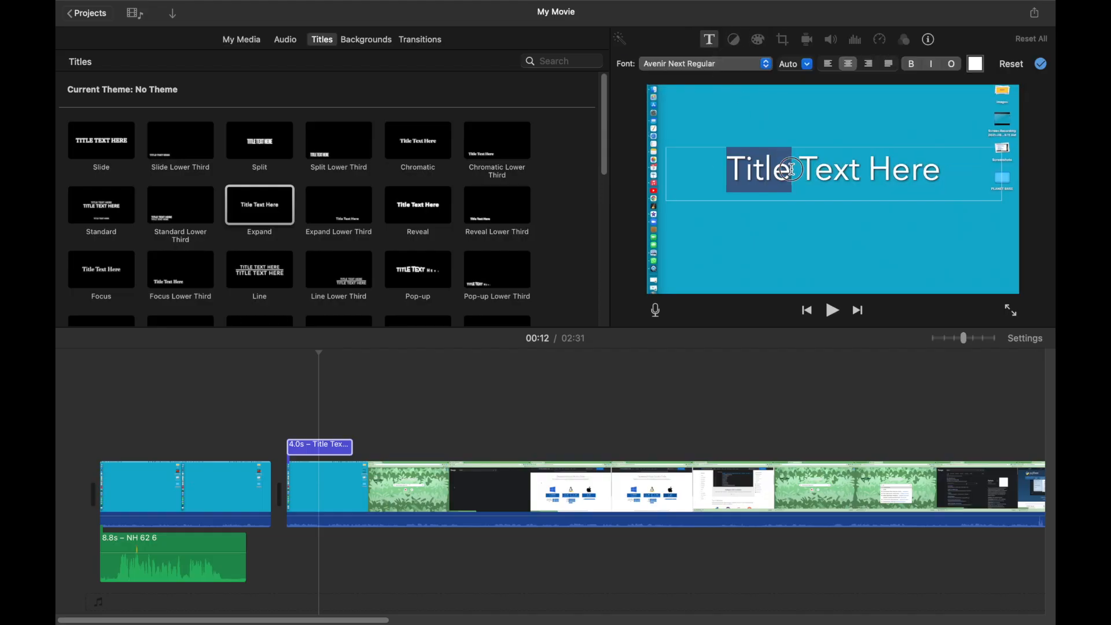
click(739, 65)
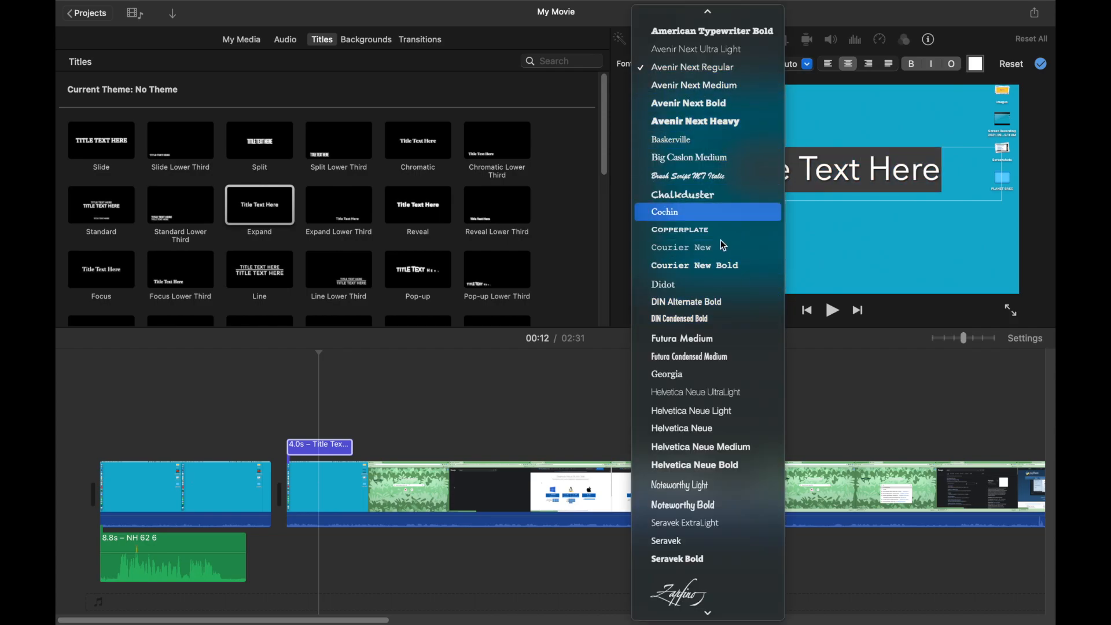
scroll(729, 52, up, 2)
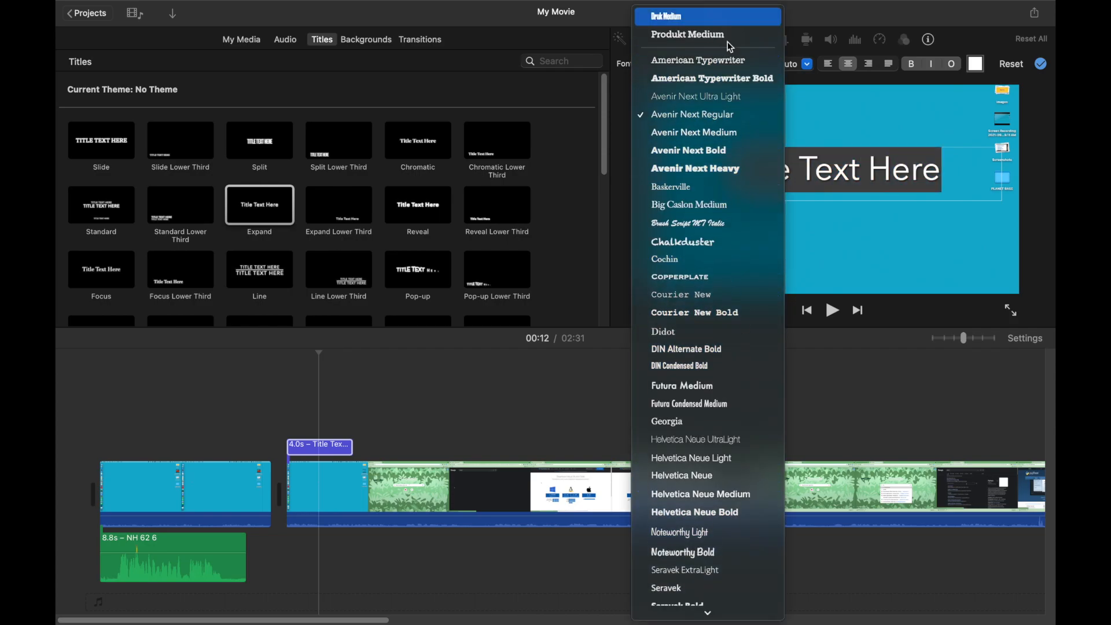
click(724, 81)
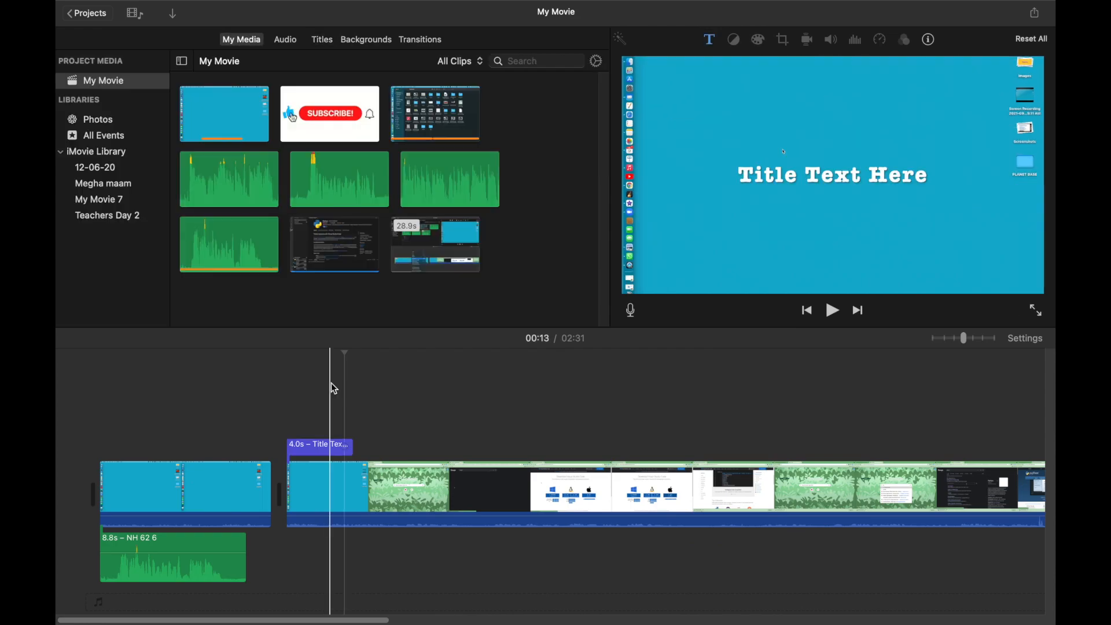
- Insert a Cross Dissolve transition between the first and second video clips
click(421, 40)
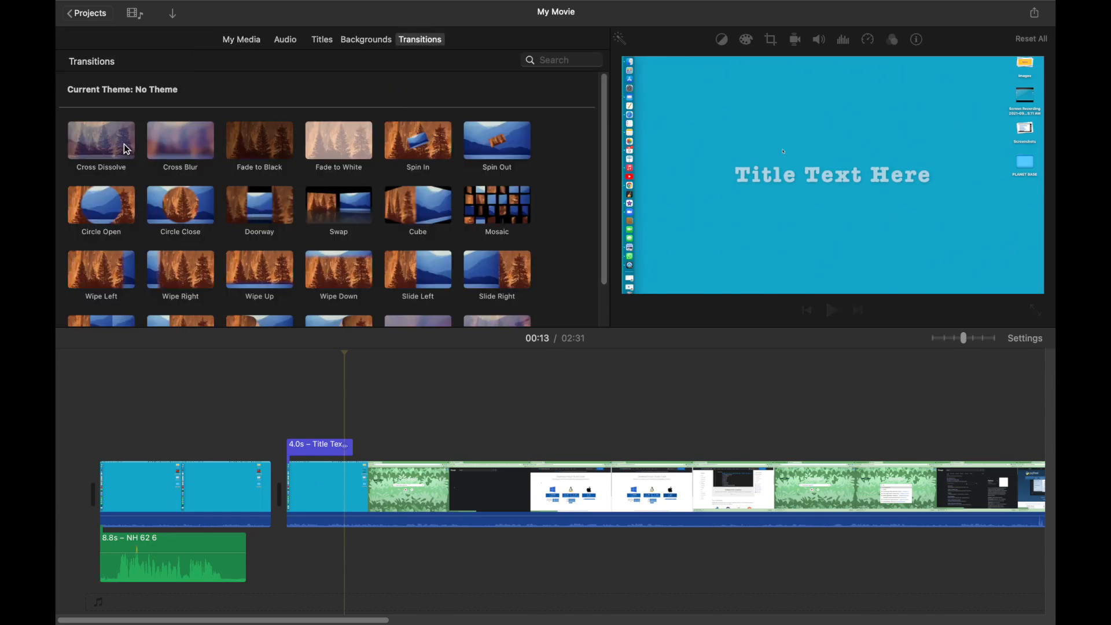
drag(127, 149, 265, 489)
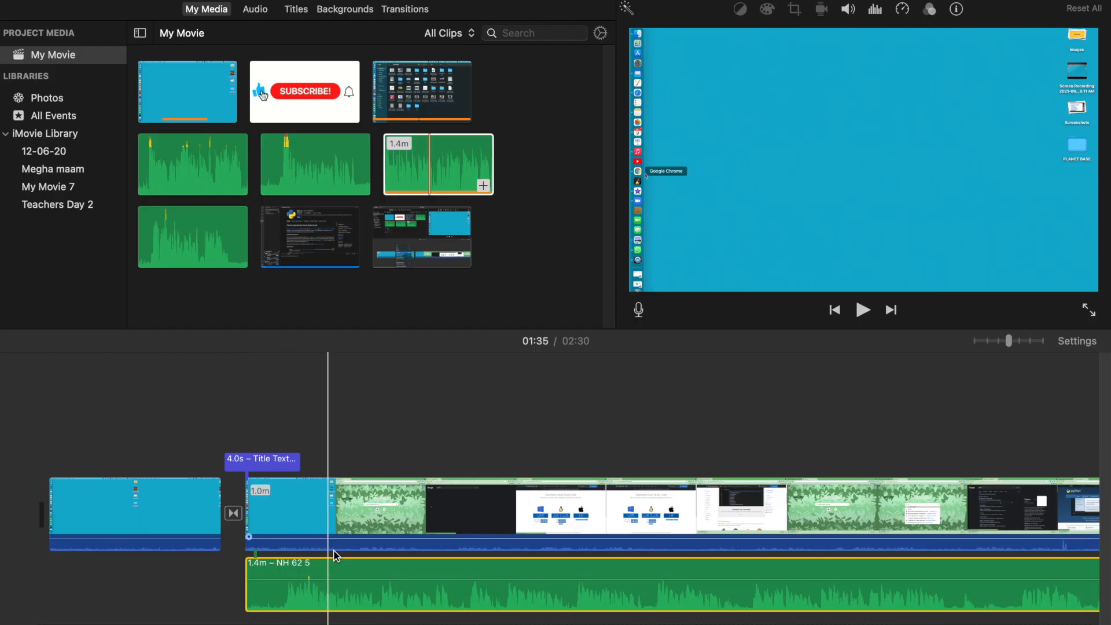
- Enable and adjust background noise reduction on the NH 62 5 audio clip, and add a short fade-out at its end
mouse_move(337, 576)
mouse_down()
mouse_move(338, 591)
mouse_move(340, 580)
mouse_up()
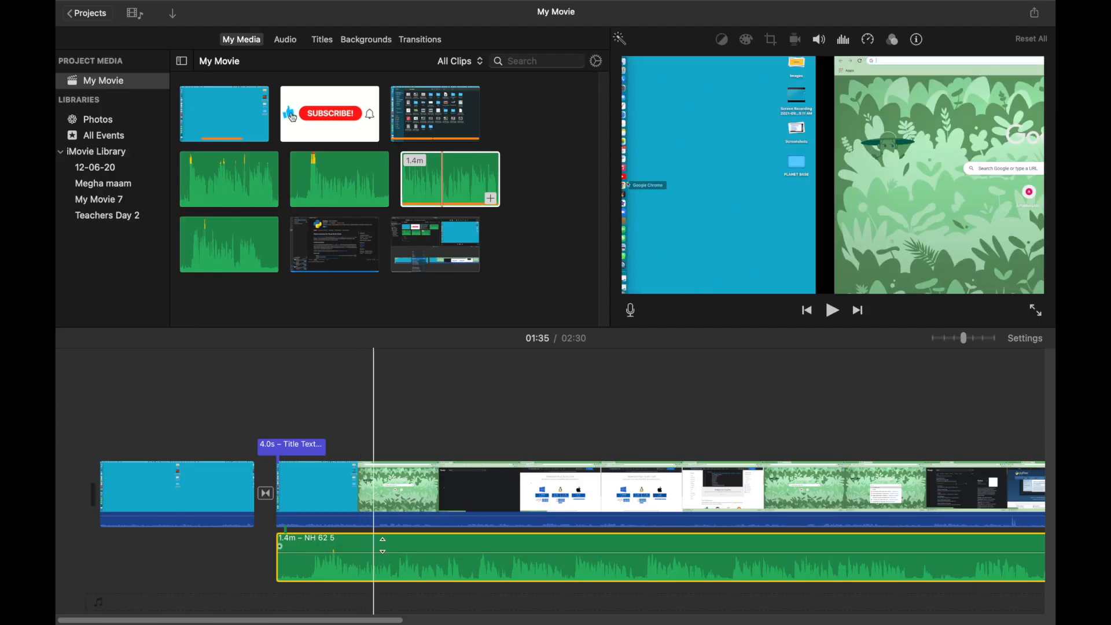
click(843, 40)
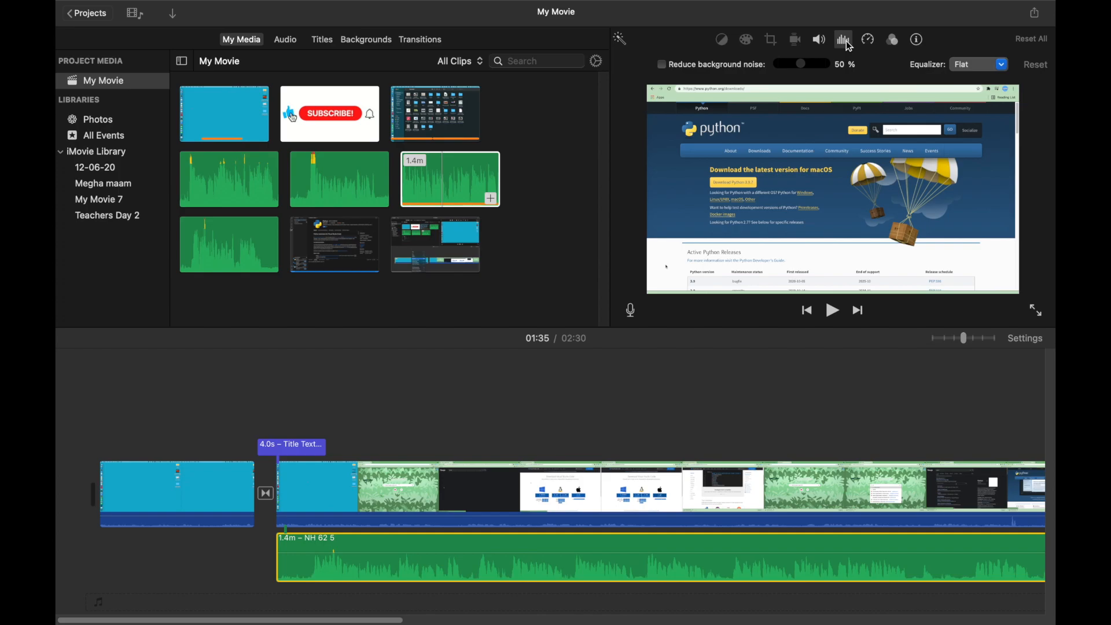
click(664, 66)
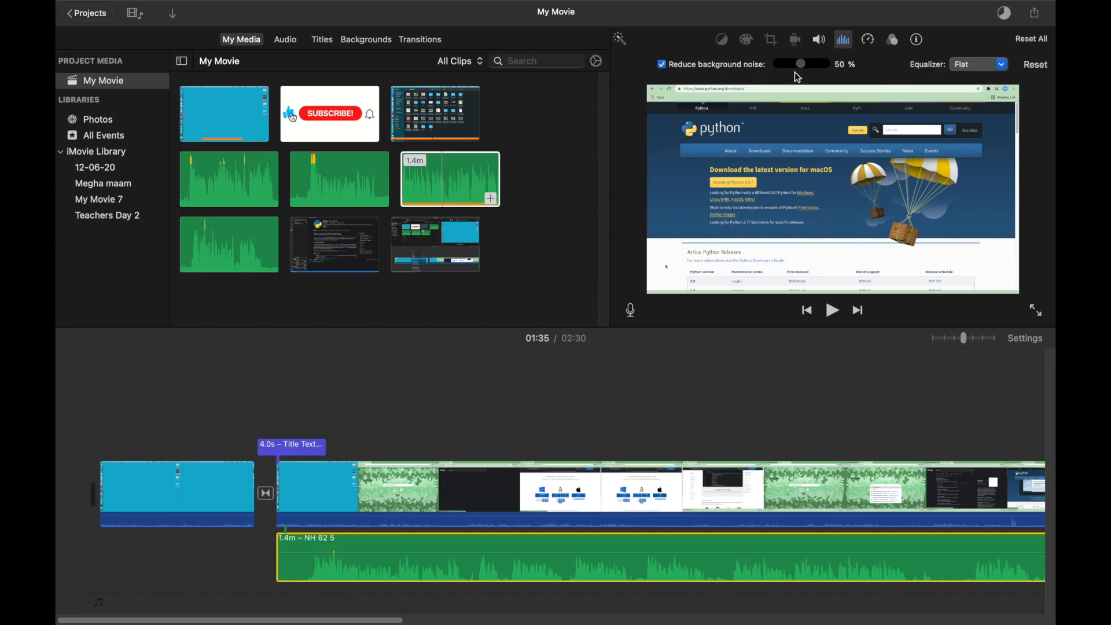
drag(804, 66, 812, 70)
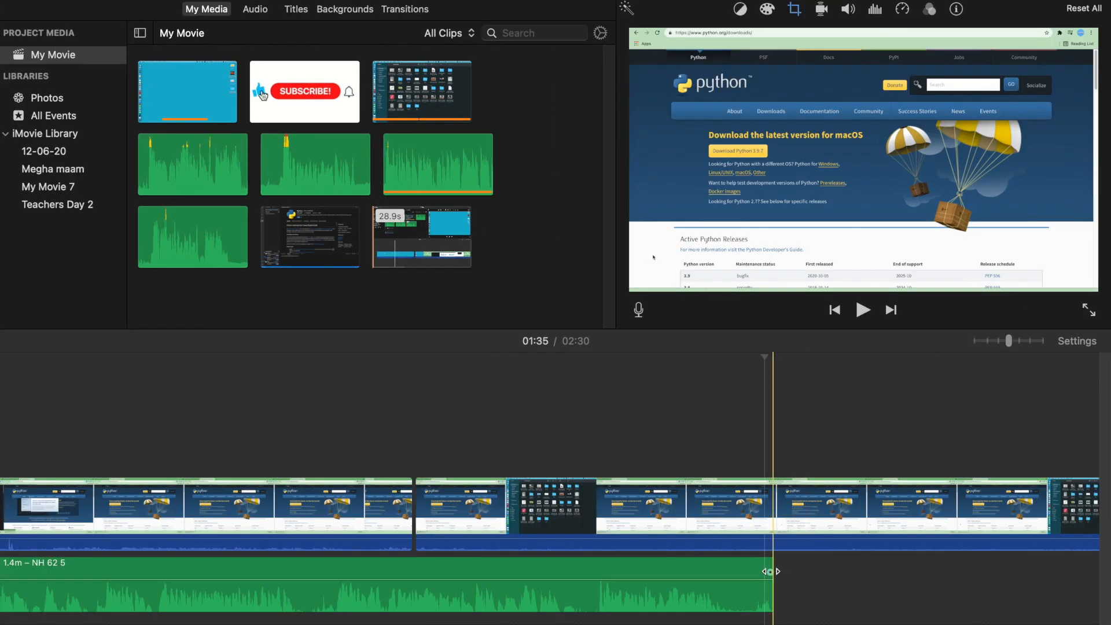
drag(770, 572, 744, 572)
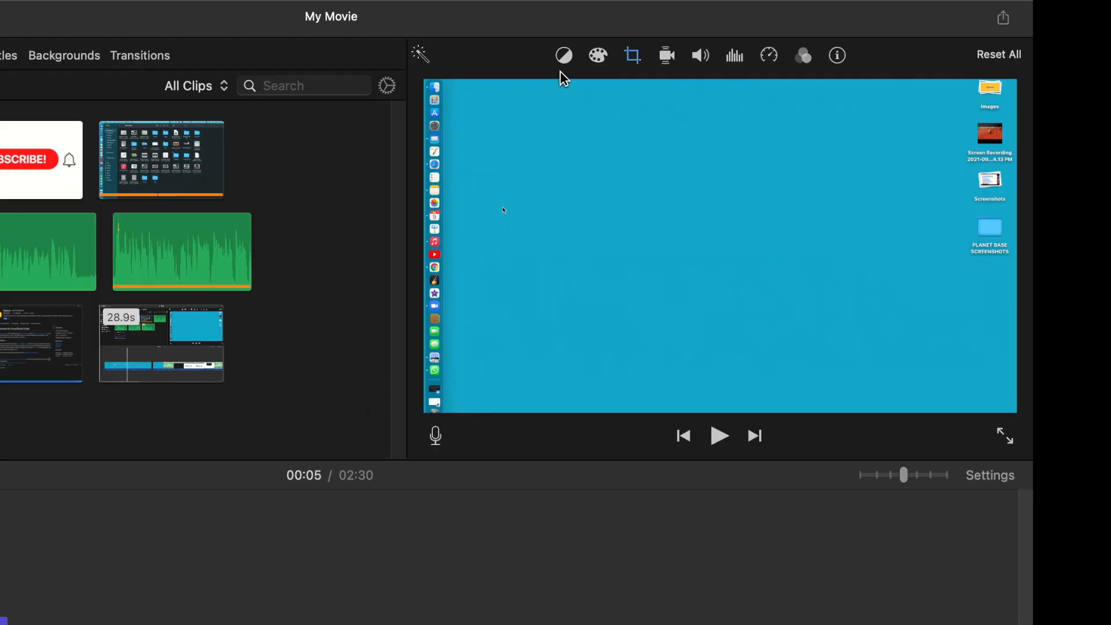
- Examine the color balance, color correction and clip filter options for the video clips without applying any
click(565, 56)
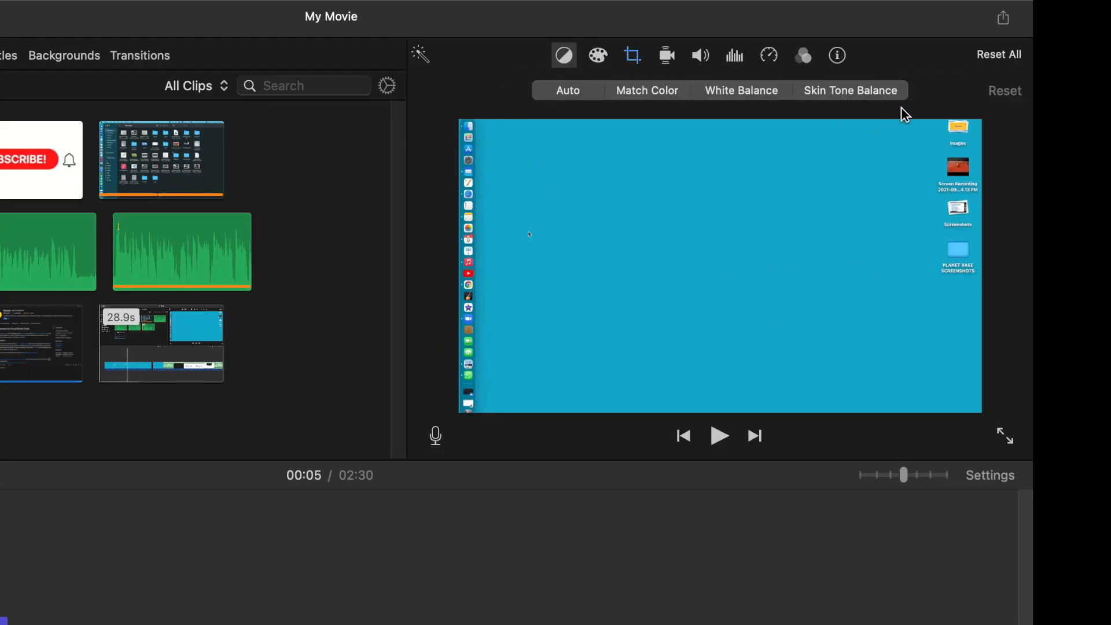
click(600, 55)
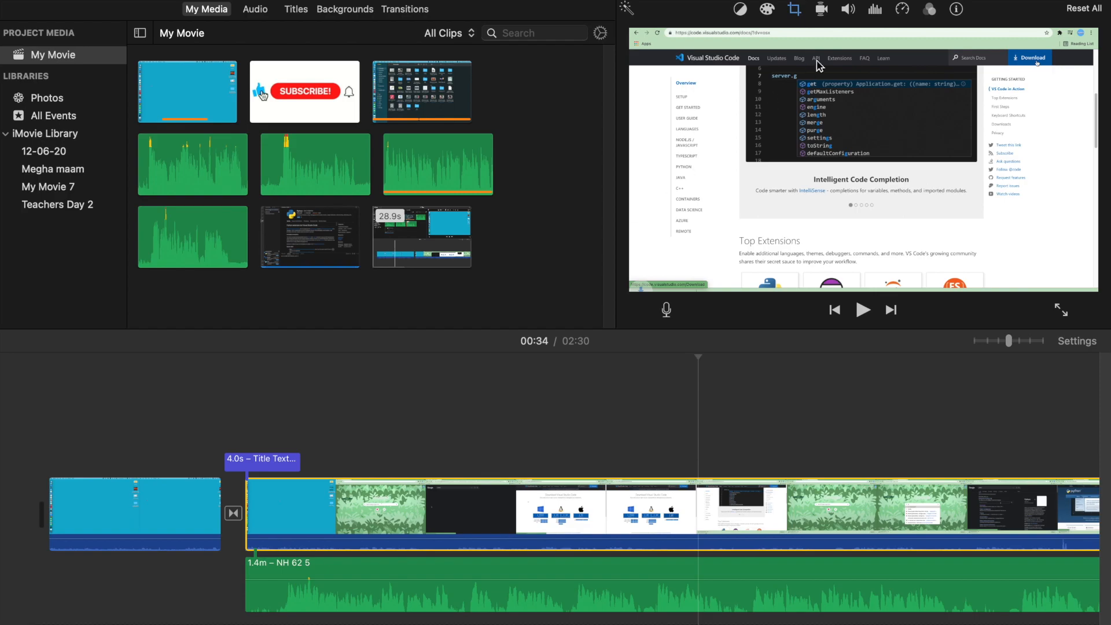
click(930, 10)
click(688, 35)
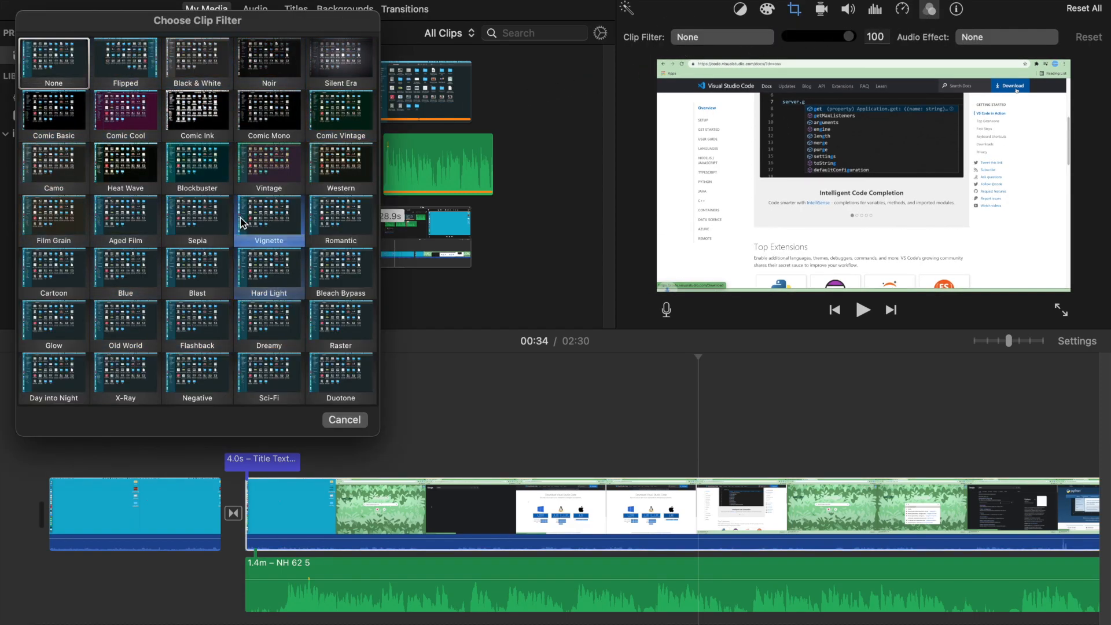
click(346, 420)
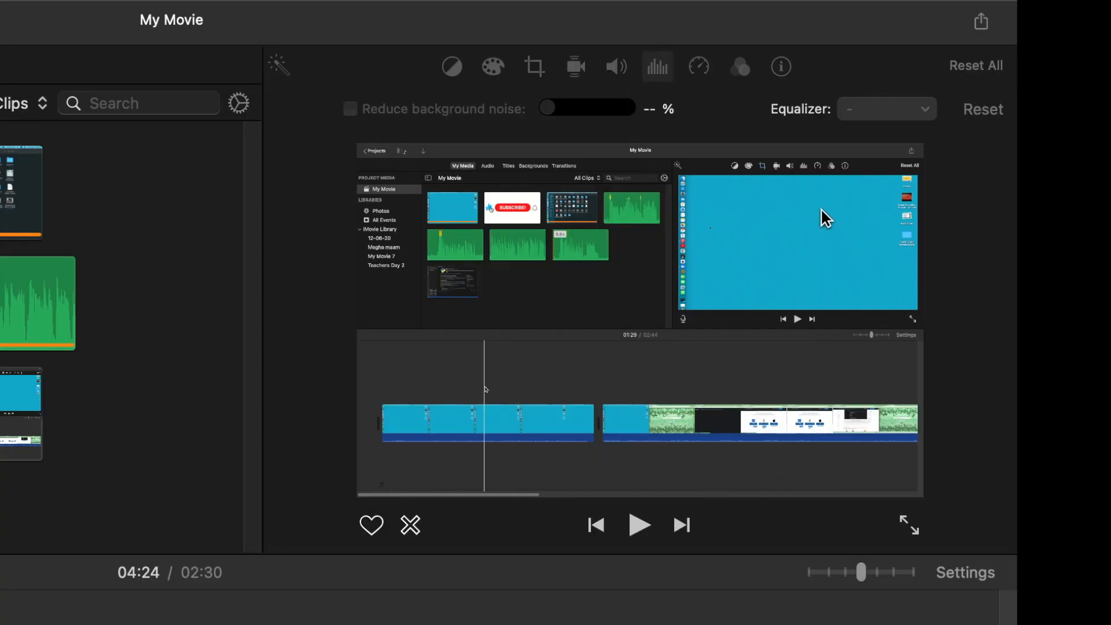
- Export the selected screen recording as a Video and Audio file, saved in the Youtube folder
click(981, 23)
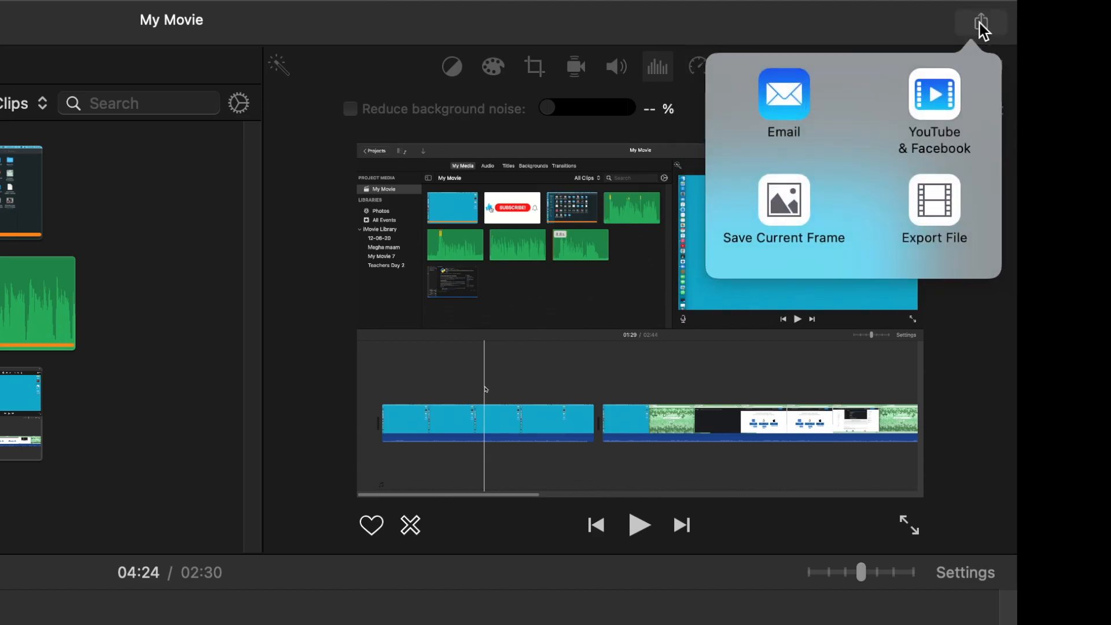
click(946, 202)
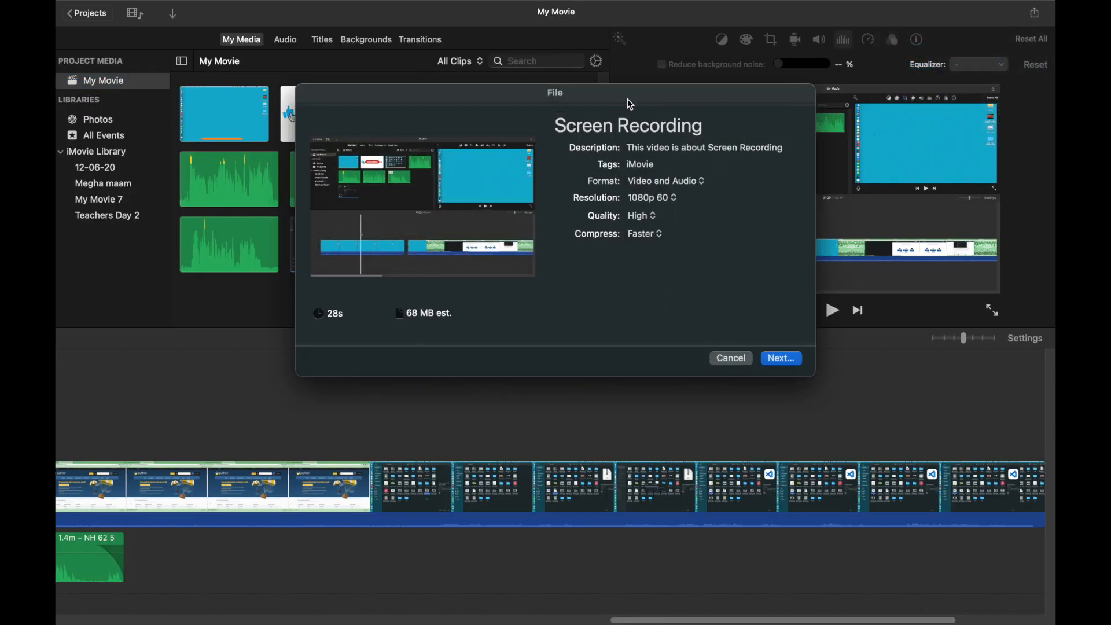
click(660, 186)
click(665, 184)
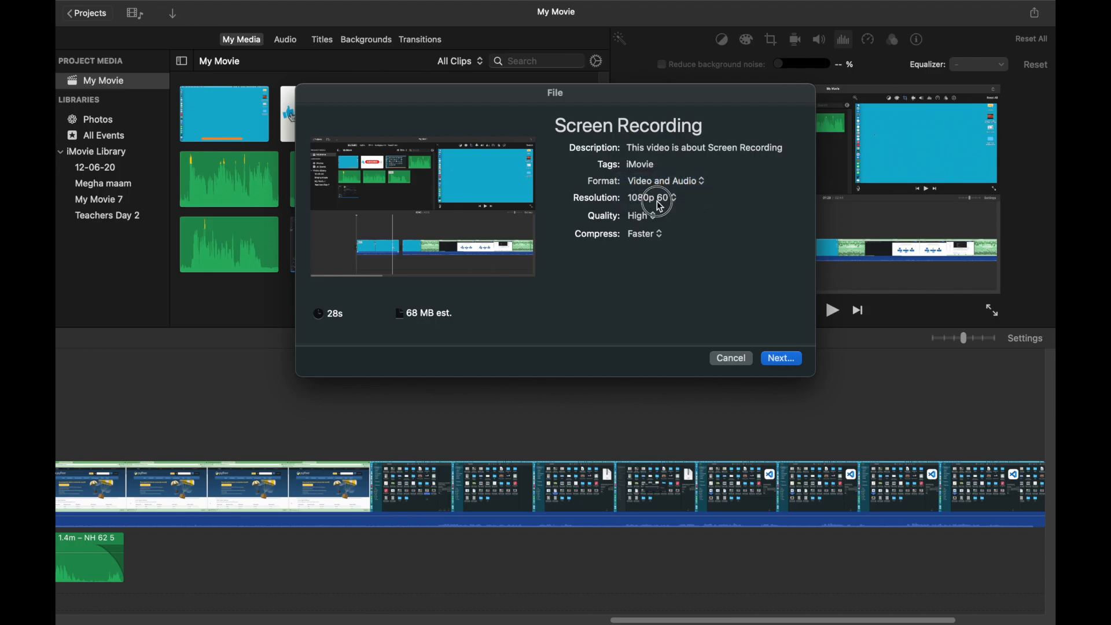
click(665, 201)
click(653, 250)
click(779, 360)
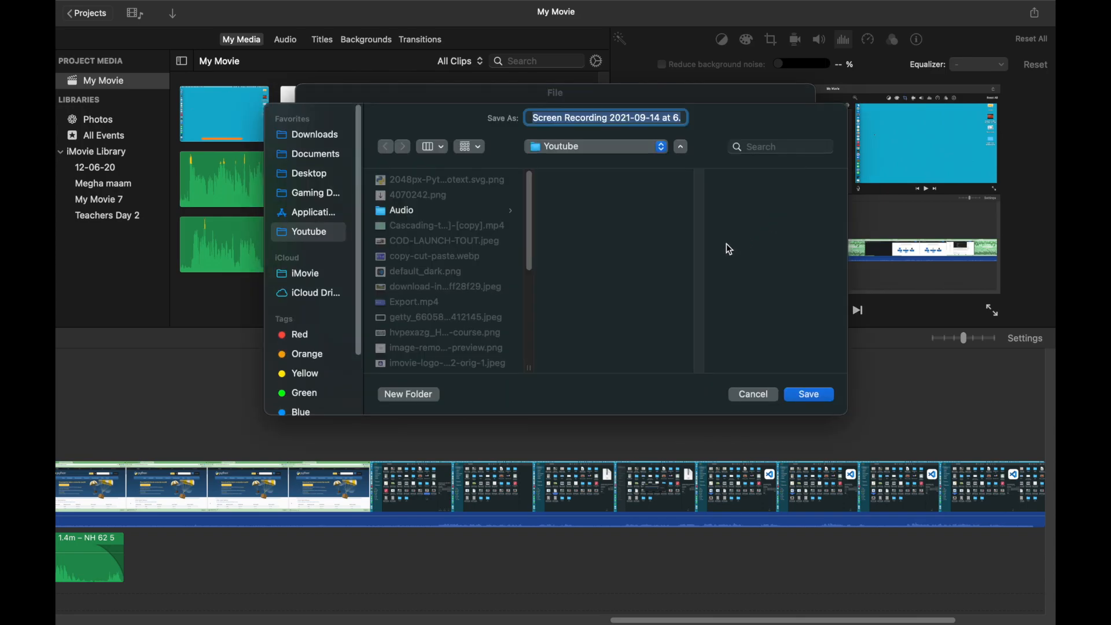
click(810, 395)
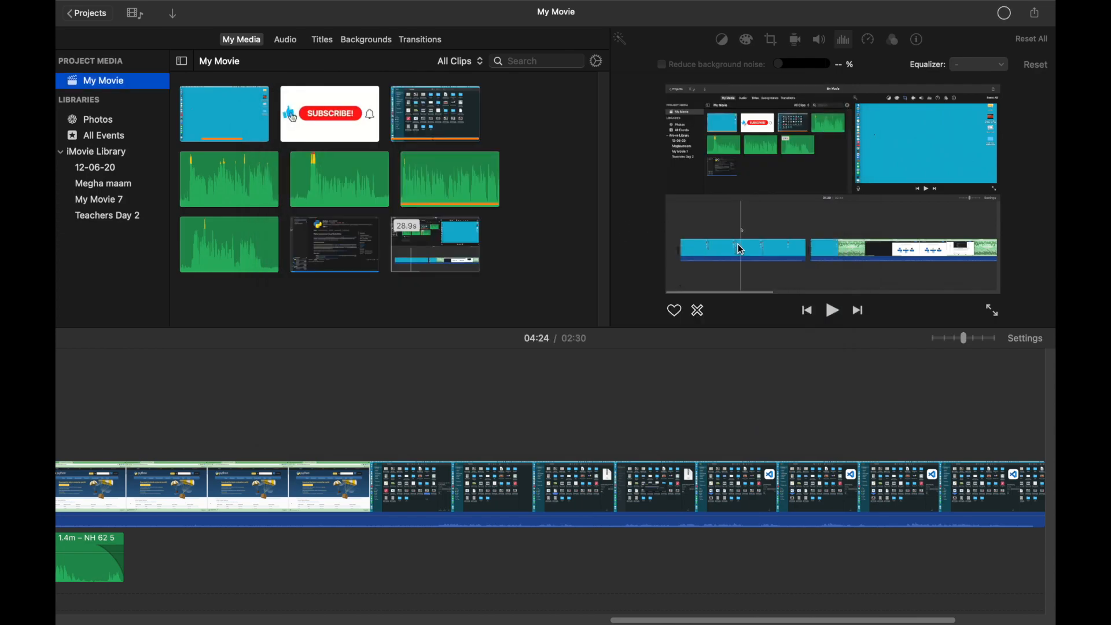